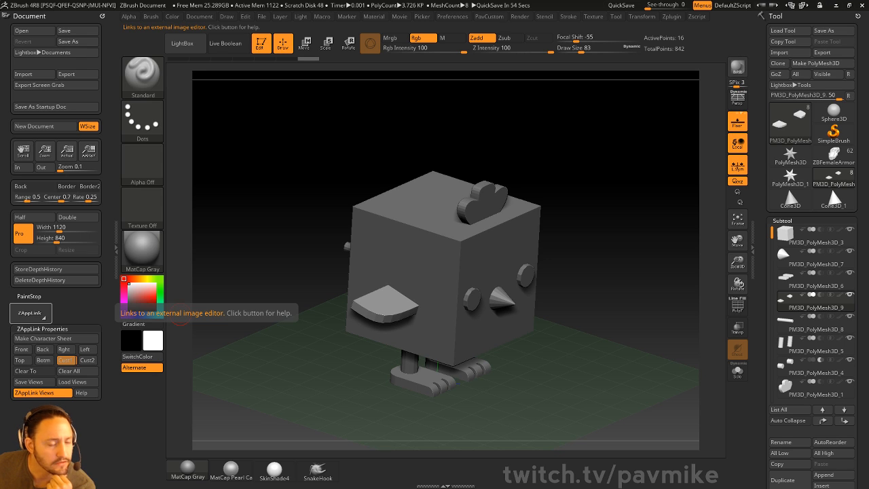
# Select the character's cube body and try to mask its upper part from a straight side view
pyautogui.moveTo(584, 156); pyautogui.dragTo(587, 143)
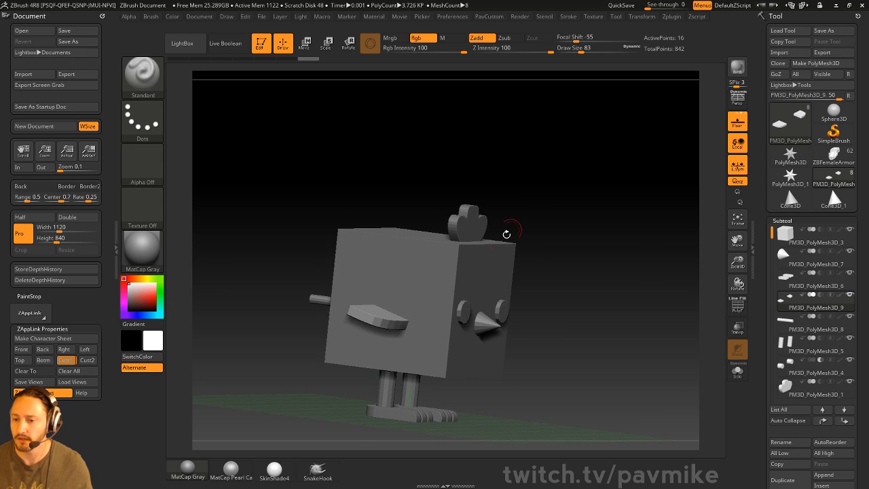
pyautogui.keyDown('alt'); pyautogui.click(507, 235); pyautogui.keyUp('alt')
pyautogui.keyDown('shift'); pyautogui.moveTo(562, 235); pyautogui.dragTo(514, 199); pyautogui.keyUp('shift')
pyautogui.keyDown('ctrl'); pyautogui.moveTo(329, 163); pyautogui.dragTo(558, 243); pyautogui.keyUp('ctrl')
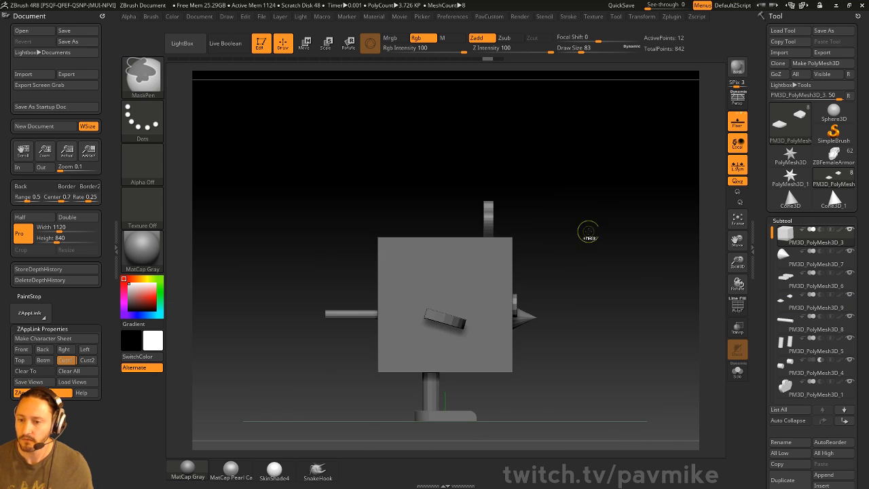
# Turn on the FiberMesh preview for the cube body
pyautogui.moveTo(642, 234); pyautogui.dragTo(639, 316)
pyautogui.moveTo(760, 334); pyautogui.dragTo(760, 205)
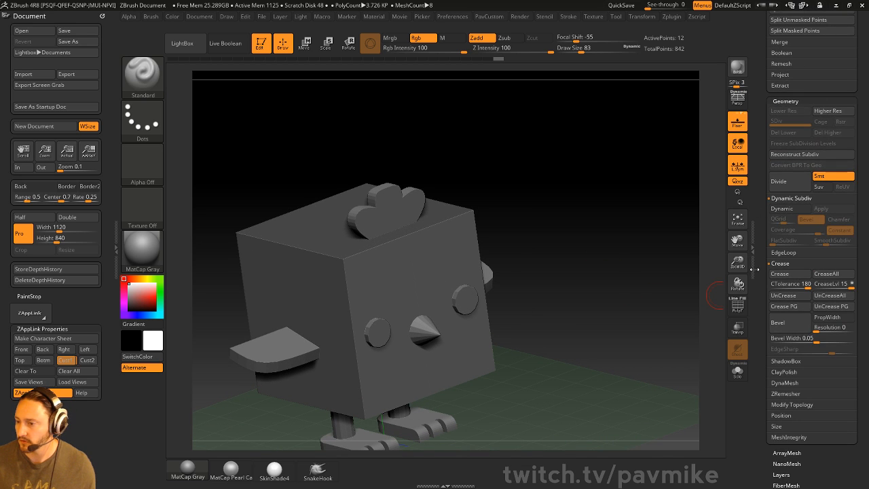
pyautogui.moveTo(762, 303); pyautogui.dragTo(764, 226)
pyautogui.keyDown('shift'); pyautogui.click(788, 323); pyautogui.keyUp('shift')
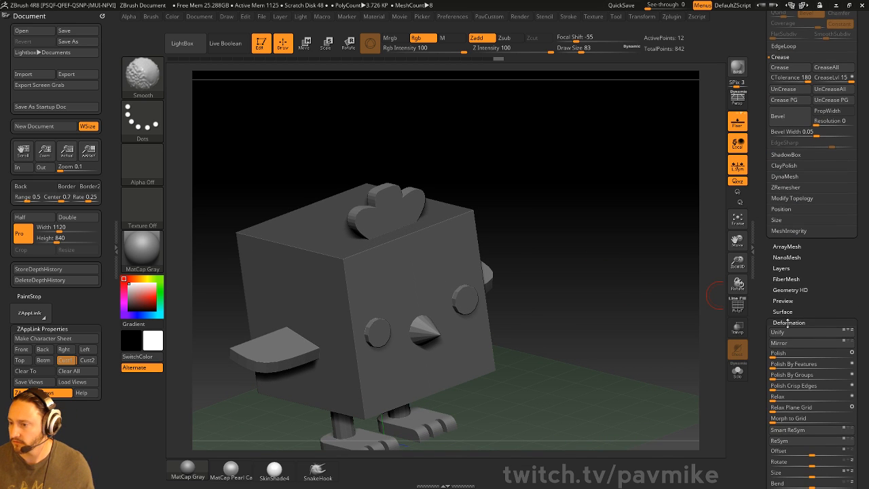
pyautogui.click(786, 279)
pyautogui.click(781, 294)
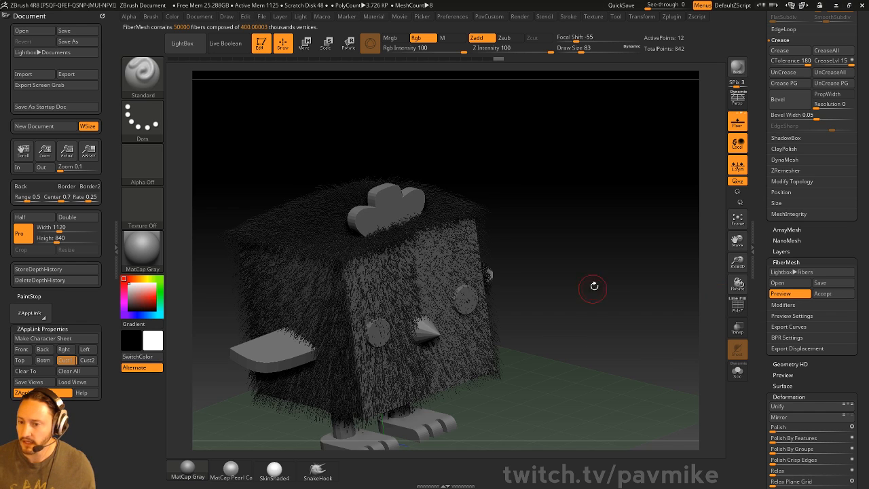
# Isolate the cube body with Solo and inspect its fibers from several angles
pyautogui.moveTo(595, 285); pyautogui.dragTo(666, 292)
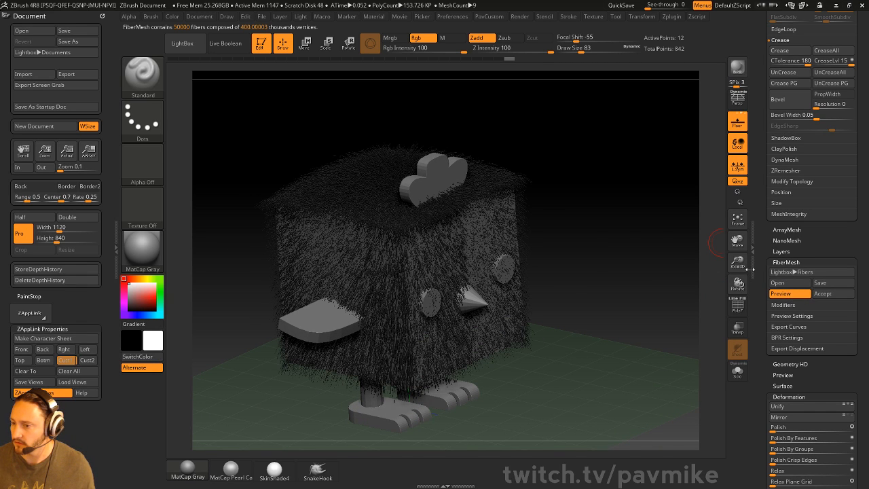
pyautogui.click(738, 372)
pyautogui.moveTo(679, 356); pyautogui.dragTo(660, 265)
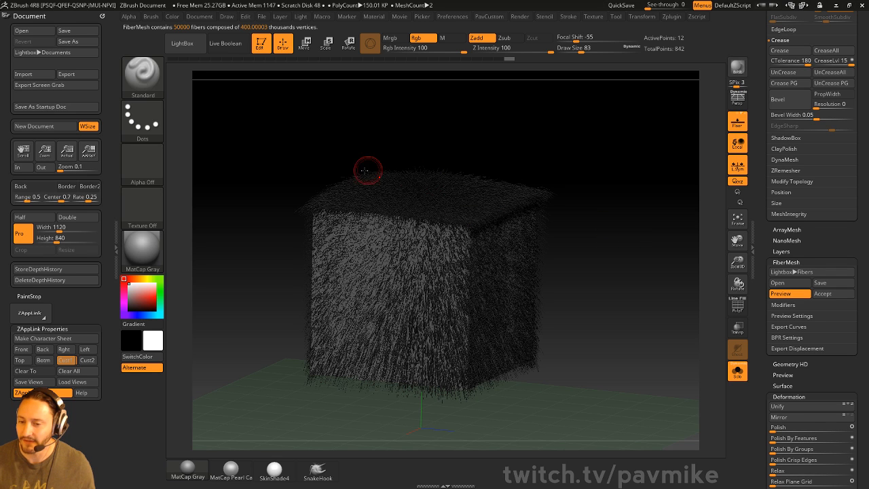
pyautogui.moveTo(391, 332); pyautogui.dragTo(619, 288, button='right')
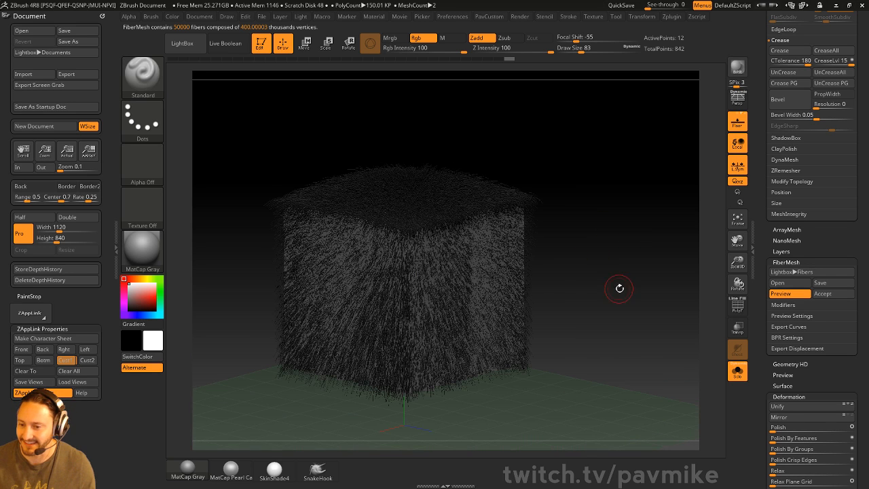
# Duplicate the cube body subtool and make the duplicate the active subtool
pyautogui.scroll(10, 763, 364)
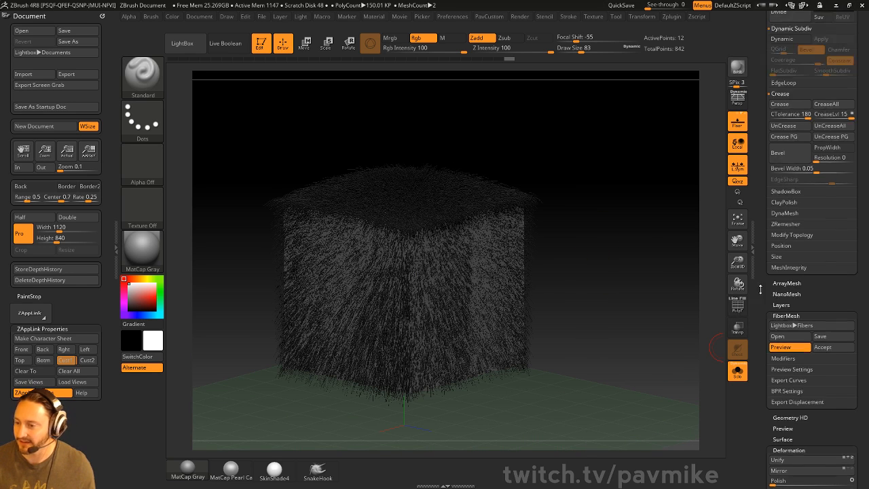
pyautogui.scroll(5, 764, 363)
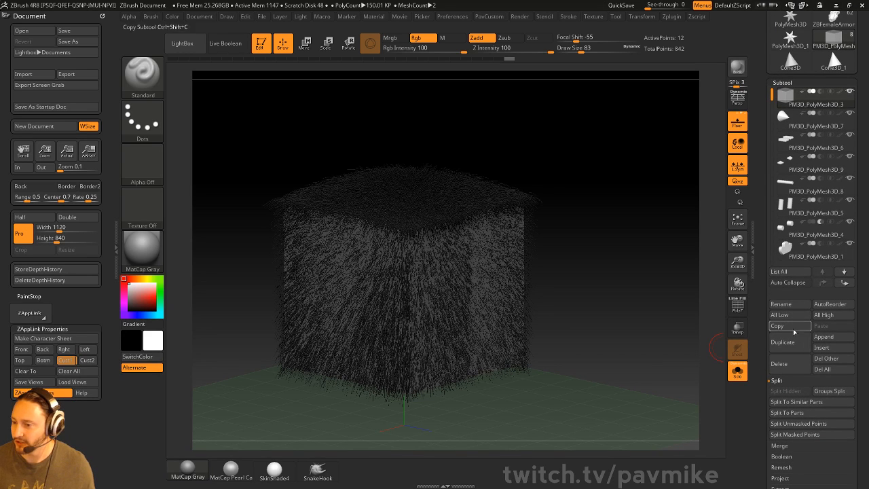
pyautogui.click(783, 342)
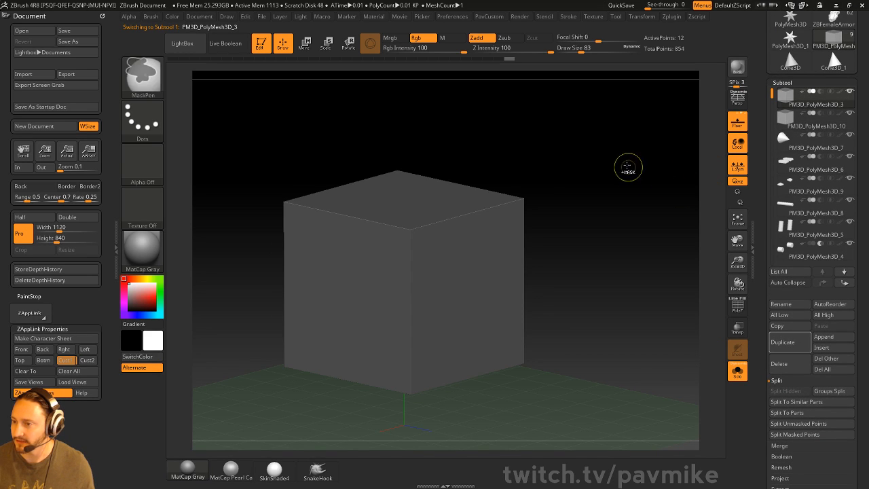
pyautogui.click(811, 127)
# Display the duplicate's polyframe and ZRemesh it with Double and Adapt enabled and AdaptiveSize 0
pyautogui.moveTo(635, 314); pyautogui.dragTo(620, 272)
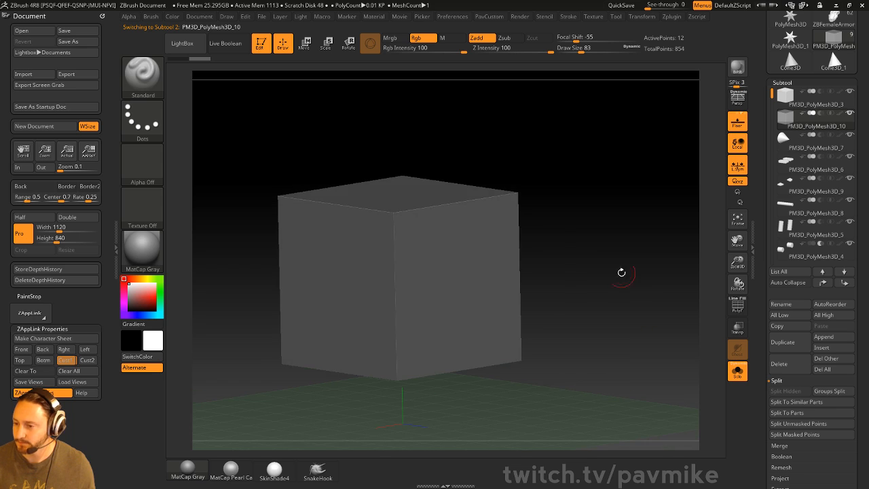
pyautogui.click(734, 310)
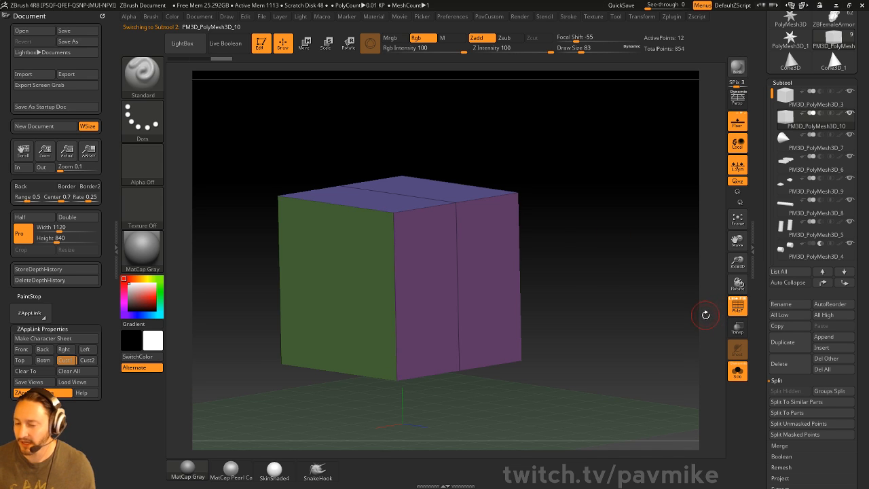
pyautogui.moveTo(759, 330); pyautogui.dragTo(763, 231)
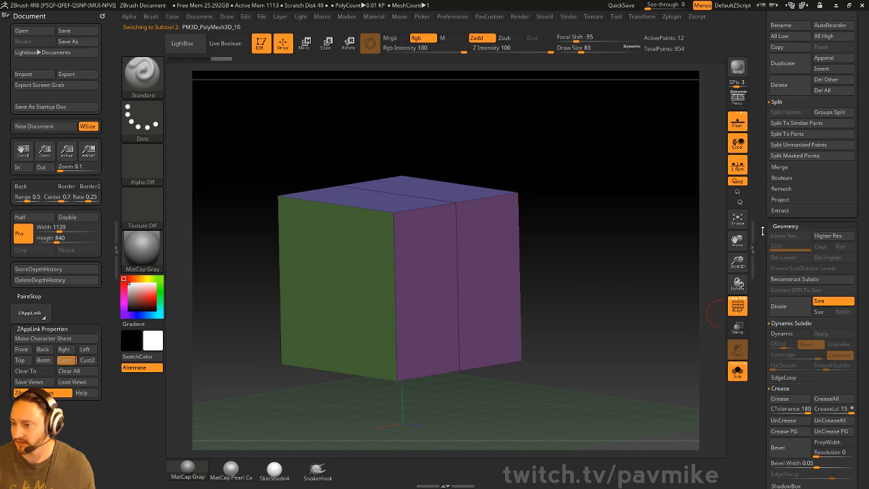
pyautogui.moveTo(766, 300); pyautogui.dragTo(767, 219)
pyautogui.click(788, 298)
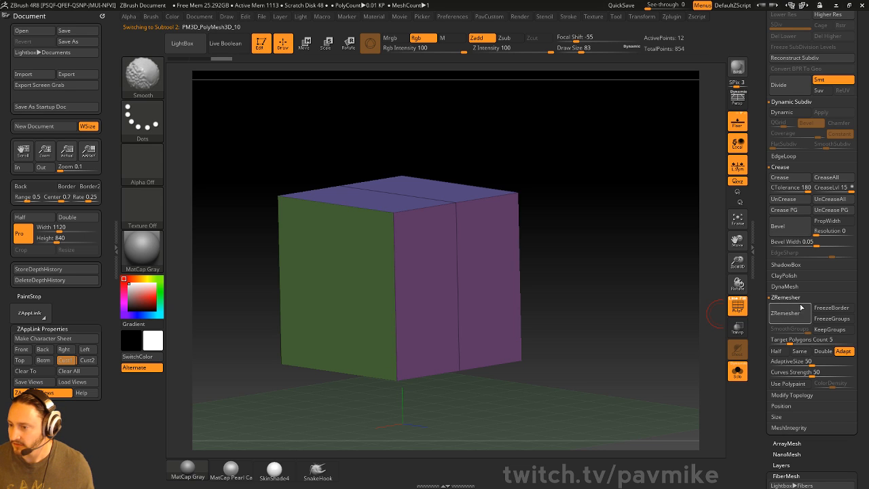
pyautogui.click(799, 351)
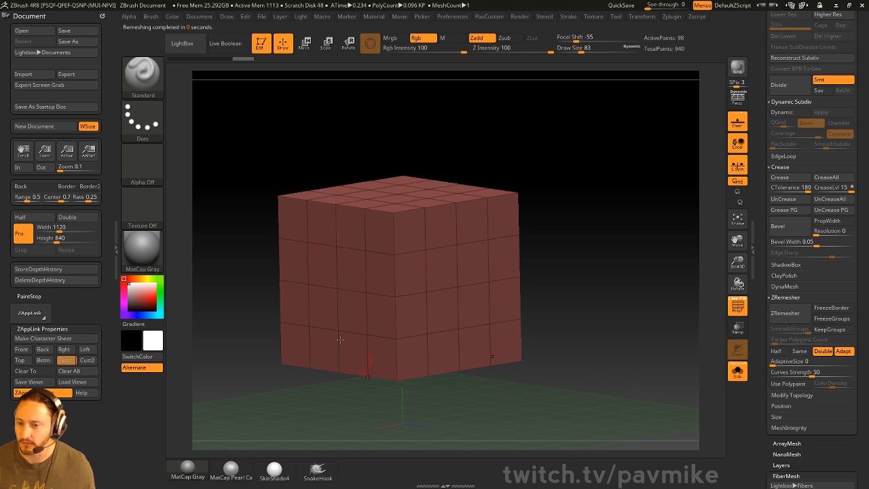
# Mask the uppermost row of polygons and the top face of the remeshed cube from a straight-on view
pyautogui.keyDown('shift'); pyautogui.moveTo(652, 333); pyautogui.dragTo(676, 332); pyautogui.keyUp('shift')
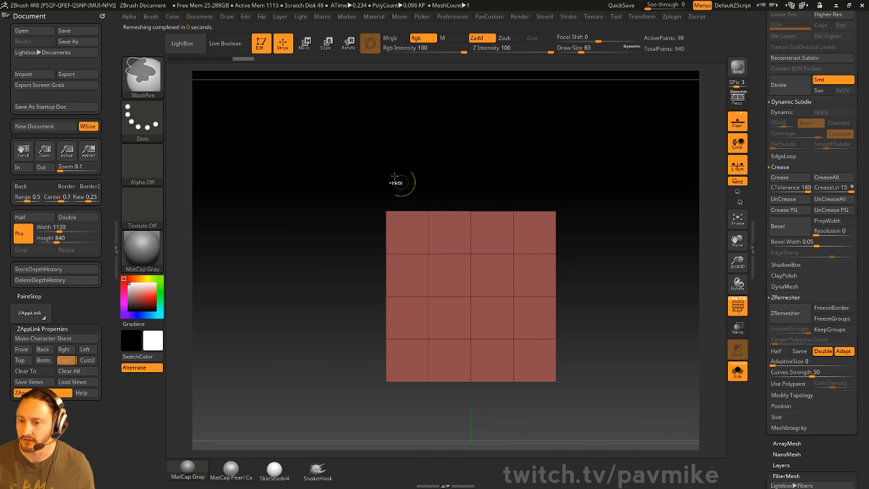
pyautogui.keyDown('ctrl'); pyautogui.moveTo(350, 148); pyautogui.dragTo(642, 253); pyautogui.keyUp('ctrl')
pyautogui.moveTo(641, 222); pyautogui.dragTo(380, 254)
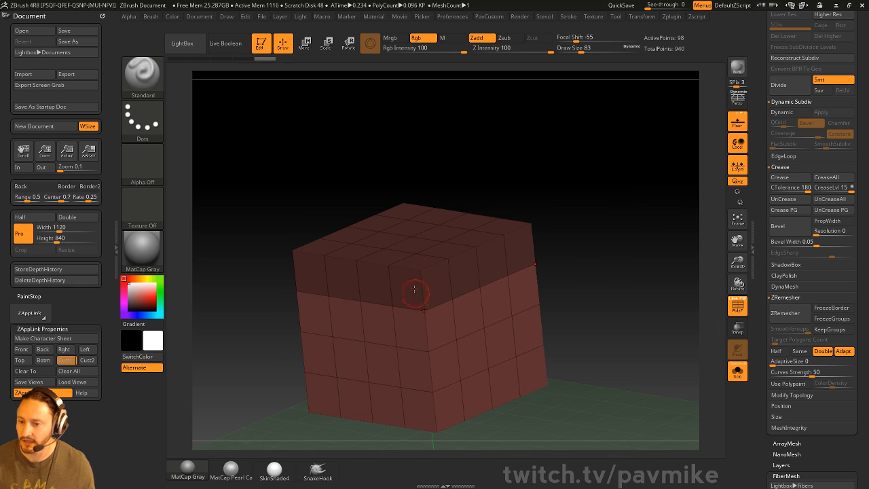
pyautogui.moveTo(564, 285); pyautogui.dragTo(591, 199)
# Preview FiberMesh on the cube's masked area and turn off the polyframe display
pyautogui.moveTo(760, 407); pyautogui.dragTo(758, 224)
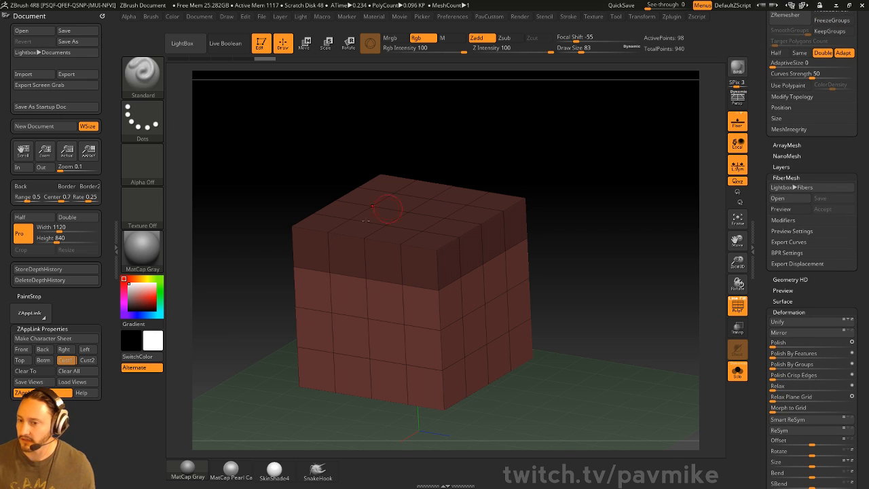
pyautogui.click(783, 209)
pyautogui.click(738, 306)
pyautogui.moveTo(643, 301); pyautogui.dragTo(692, 305)
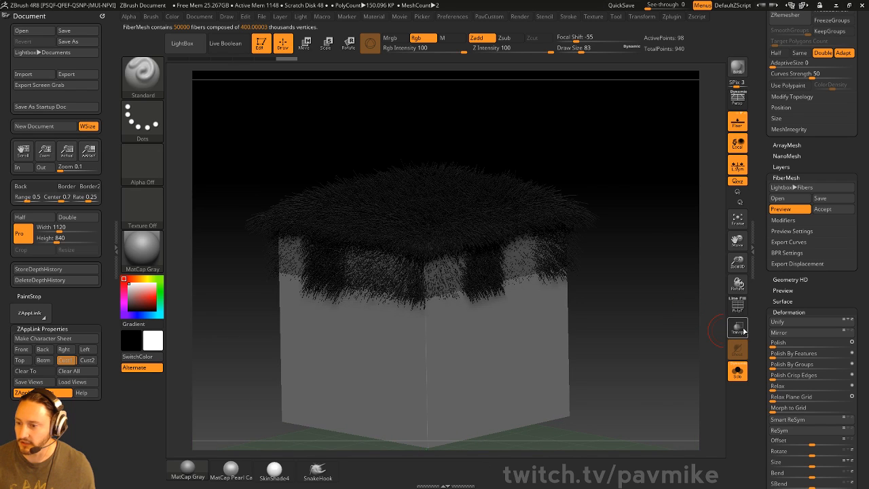
# Set the FiberMesh modifiers to MaxFibers 2.43965 and Coverage 354.11343 for fewer, thicker fibers
pyautogui.click(785, 220)
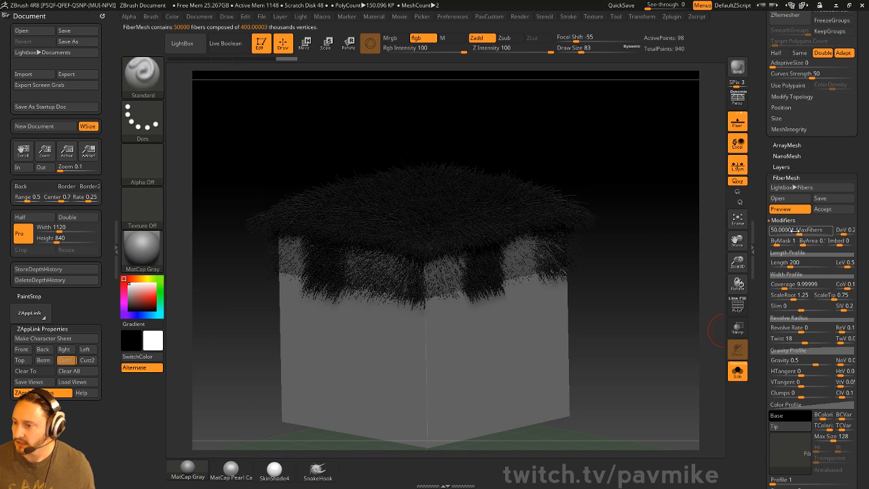
pyautogui.click(791, 233)
pyautogui.click(802, 286)
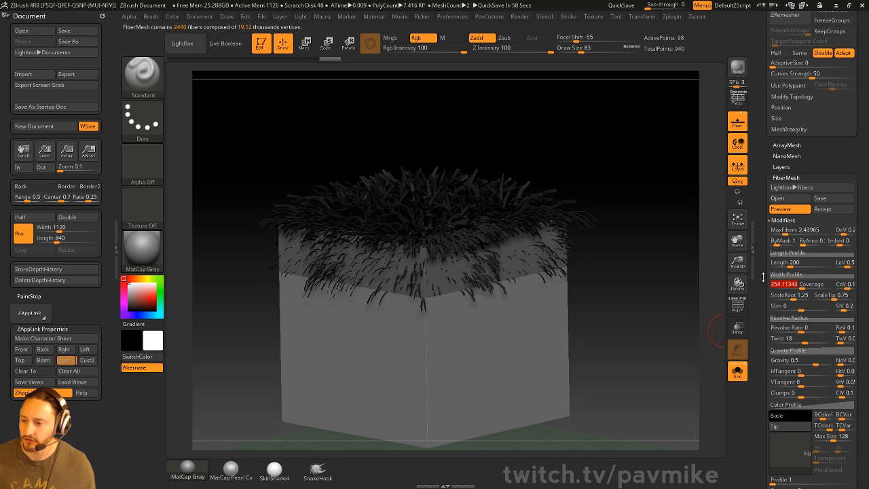
pyautogui.moveTo(617, 289); pyautogui.dragTo(641, 278)
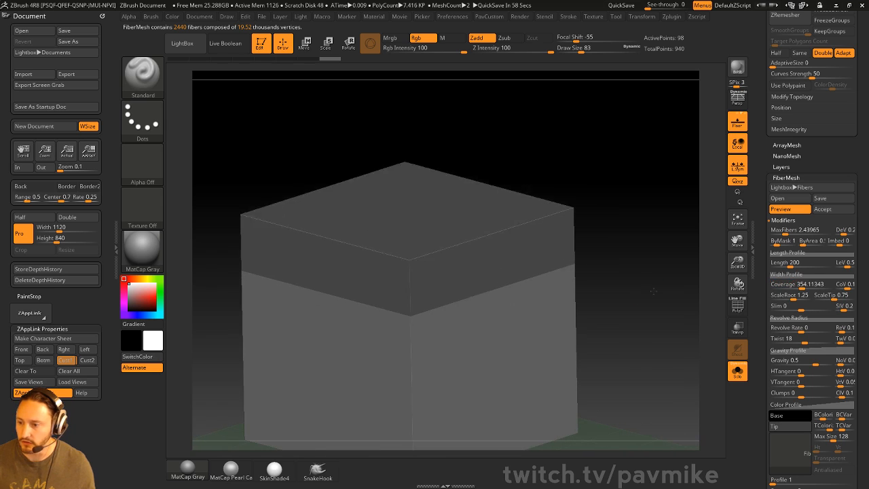
# Lower the fibers' base and tip colorize amounts to their minimum so the fibers take the grey material
pyautogui.moveTo(767, 325); pyautogui.dragTo(754, 262)
pyautogui.click(781, 205)
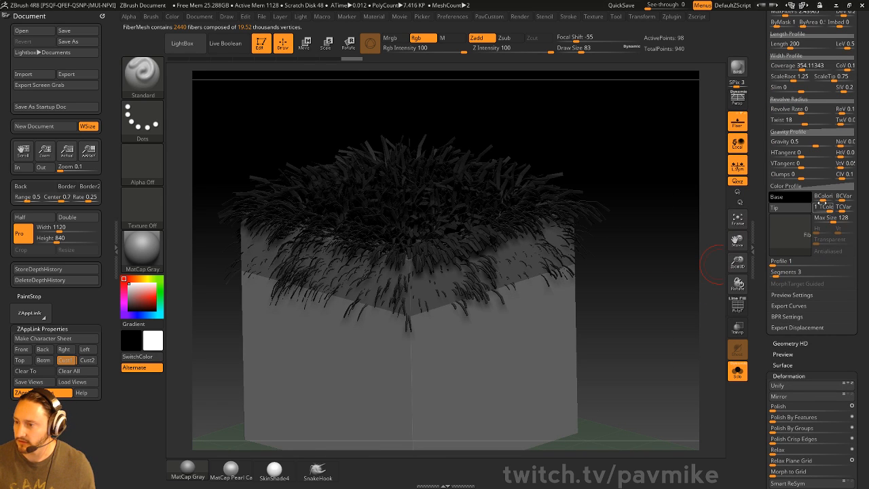
pyautogui.moveTo(822, 203); pyautogui.dragTo(813, 212)
pyautogui.keyDown('alt'); pyautogui.moveTo(628, 246); pyautogui.dragTo(661, 265); pyautogui.keyUp('alt')
pyautogui.scroll(-2, 769, 272)
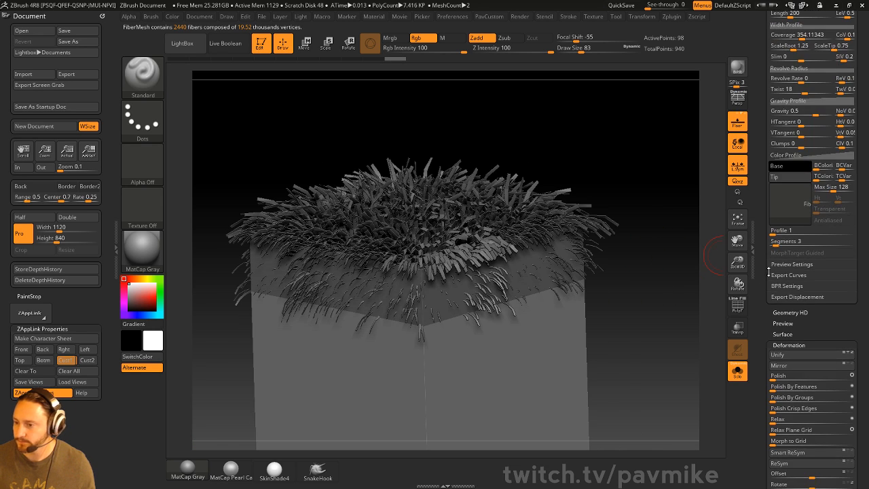
# Render the fibers with BPR and expand the FiberMesh BPR Settings
pyautogui.click(735, 72)
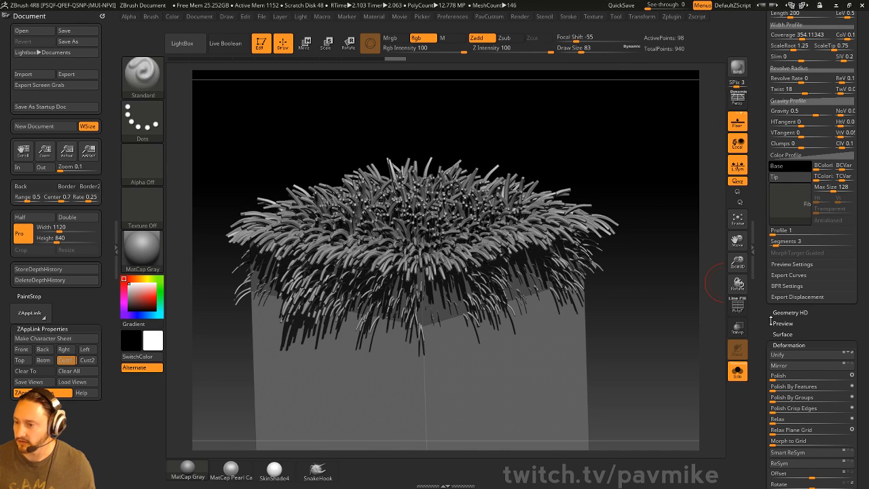
pyautogui.click(788, 288)
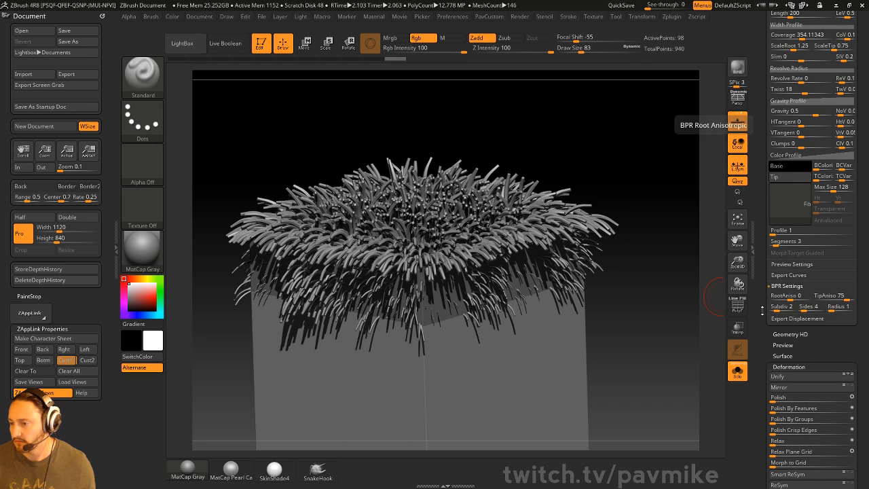
# Start a FiberMesh curve export, review the available file formats, keep Wavefront .obj, and close the dialog without saving
pyautogui.click(792, 275)
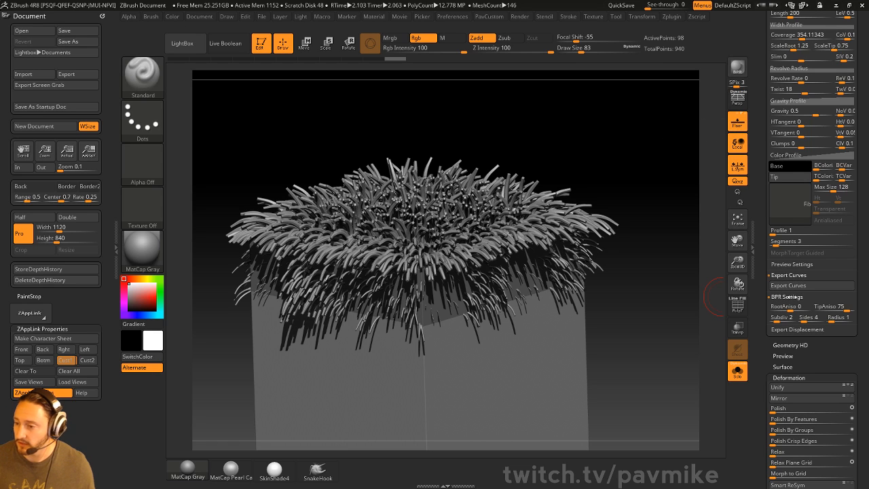
pyautogui.click(792, 288)
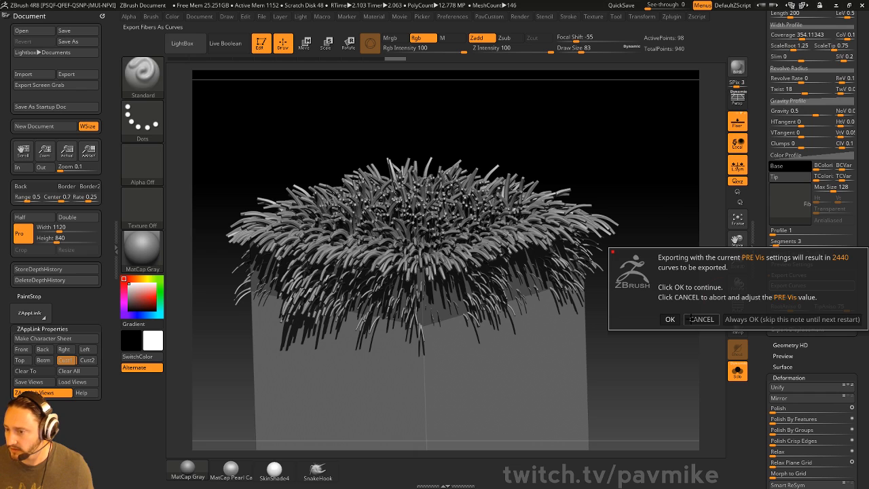
pyautogui.click(670, 319)
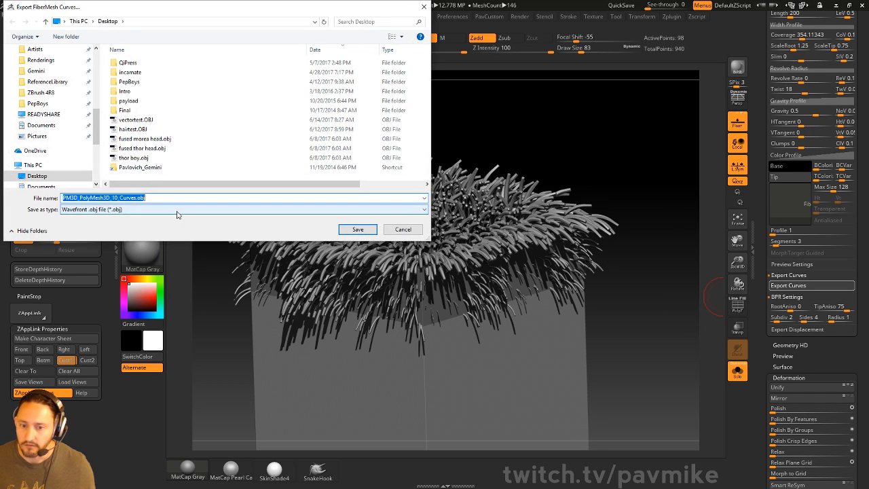
pyautogui.click(177, 209)
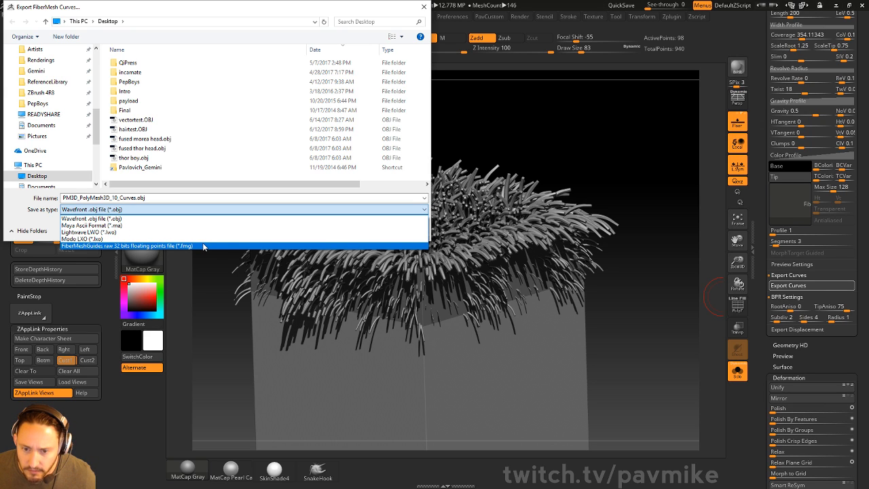
pyautogui.click(92, 218)
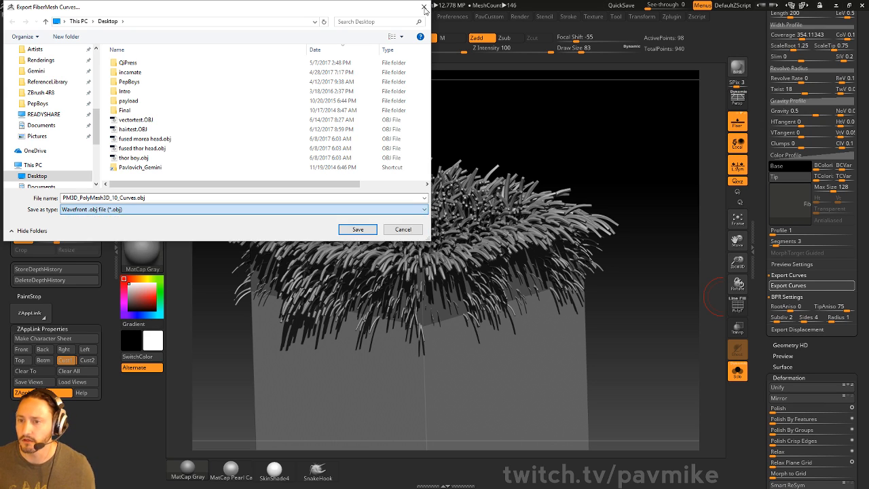
pyautogui.click(424, 8)
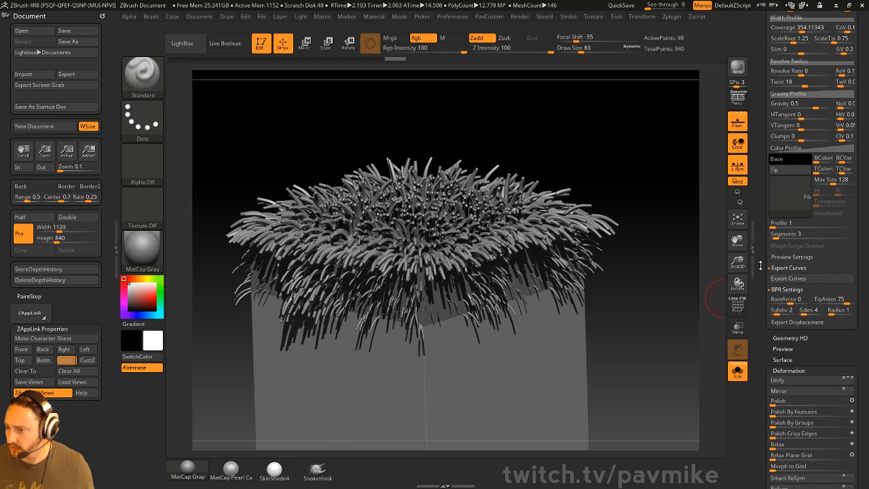
pyautogui.scroll(-1, 767, 271)
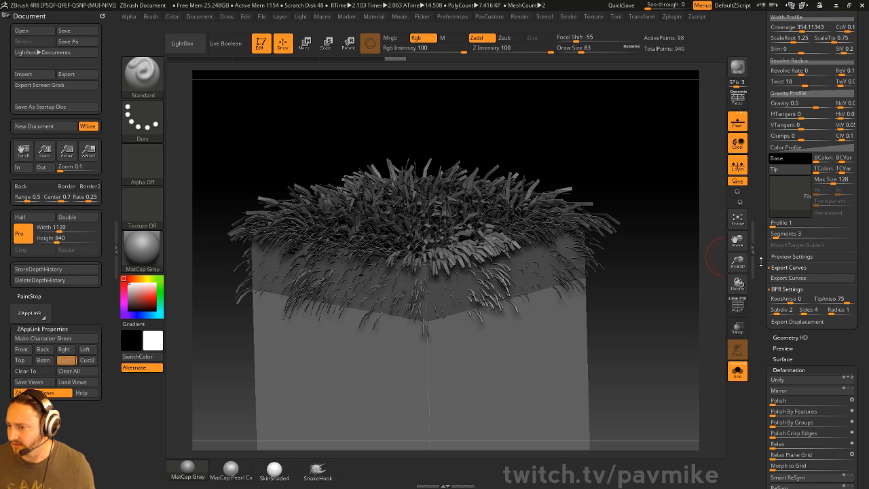
pyautogui.moveTo(762, 261); pyautogui.dragTo(795, 285)
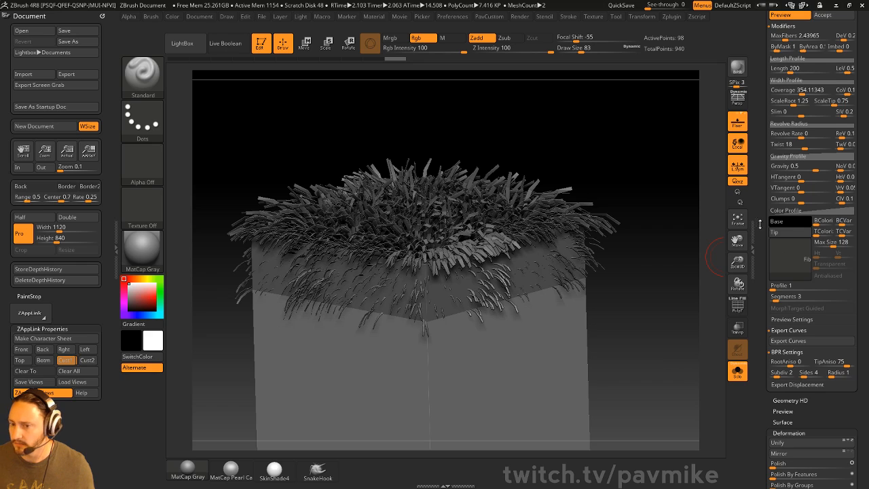
# Set the FiberMesh modifiers to MaxFibers 0.15341, Coverage 5000 and Length 727.63989 for sparse, broad, long fibers
pyautogui.moveTo(760, 224); pyautogui.dragTo(762, 320)
pyautogui.moveTo(784, 134); pyautogui.dragTo(777, 133)
pyautogui.moveTo(802, 187); pyautogui.dragTo(841, 188)
pyautogui.click(832, 187)
pyautogui.moveTo(766, 216); pyautogui.dragTo(766, 180)
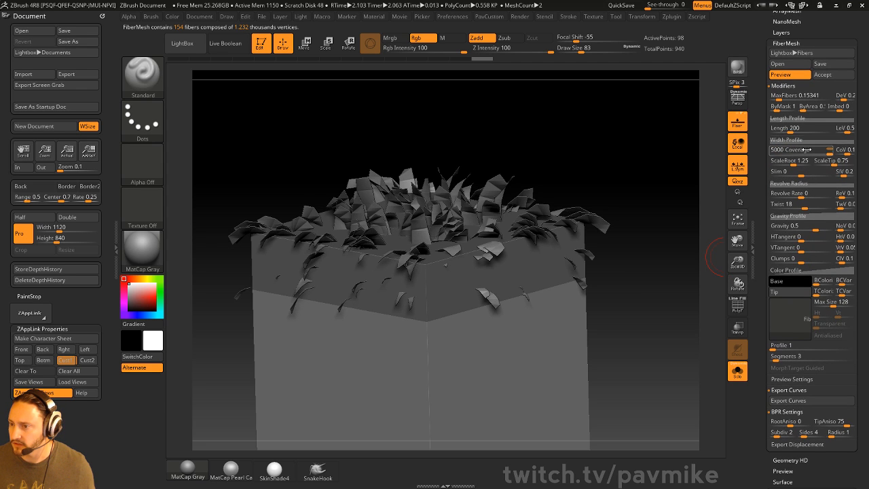
pyautogui.moveTo(798, 129); pyautogui.dragTo(815, 129)
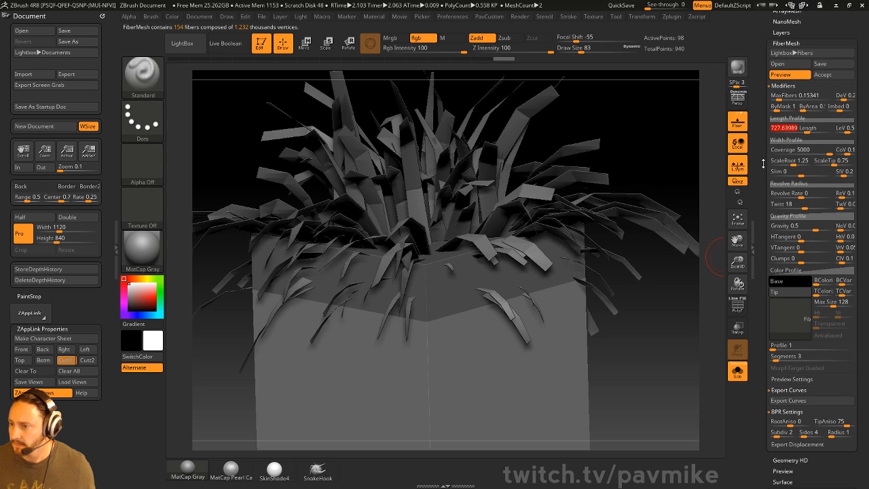
# Raise the fiber Segments to 11 for smoother bends and briefly toggle the polyframe display
pyautogui.moveTo(763, 163); pyautogui.dragTo(763, 101)
pyautogui.moveTo(781, 294); pyautogui.dragTo(788, 297)
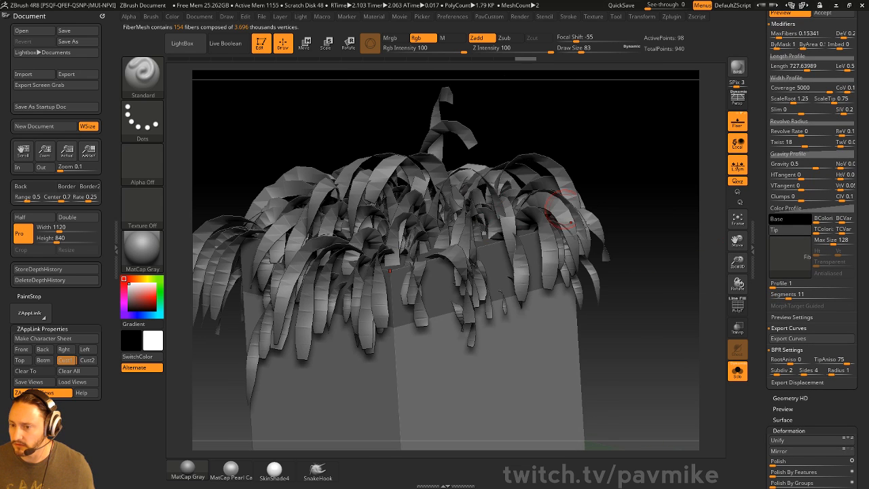
pyautogui.click(737, 309)
pyautogui.click(737, 309)
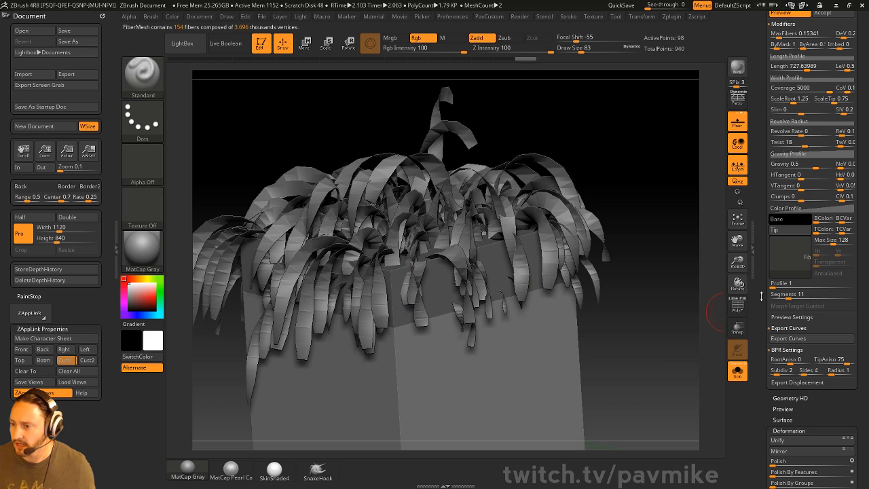
# Apply the star image Texture 12 to the FiberMesh preview, accepting the automatic texture resize
pyautogui.click(790, 262)
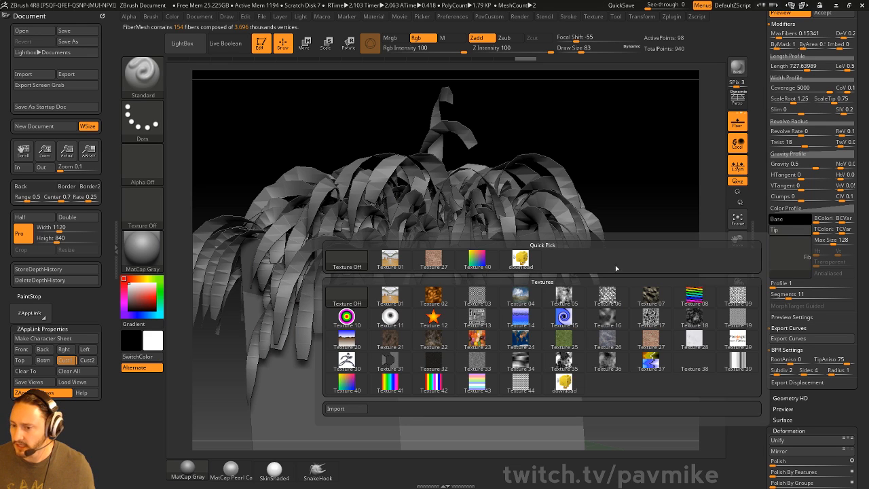
pyautogui.click(434, 322)
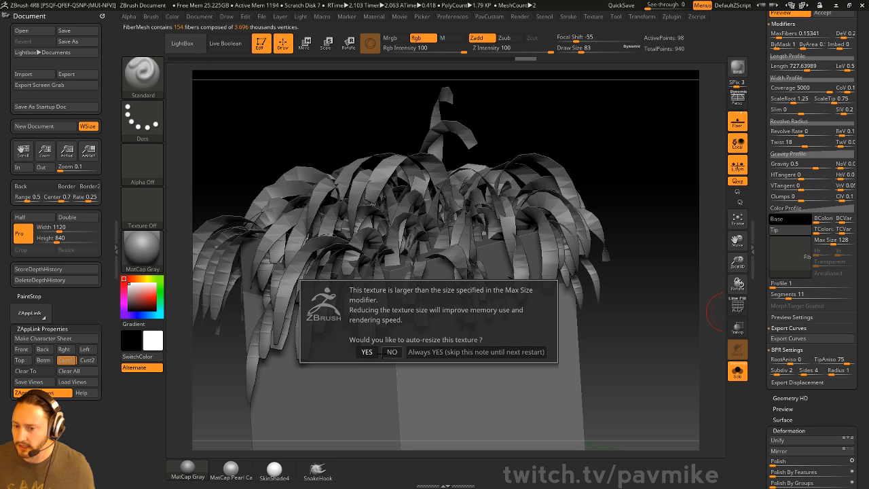
pyautogui.click(367, 352)
pyautogui.moveTo(640, 304); pyautogui.dragTo(656, 328)
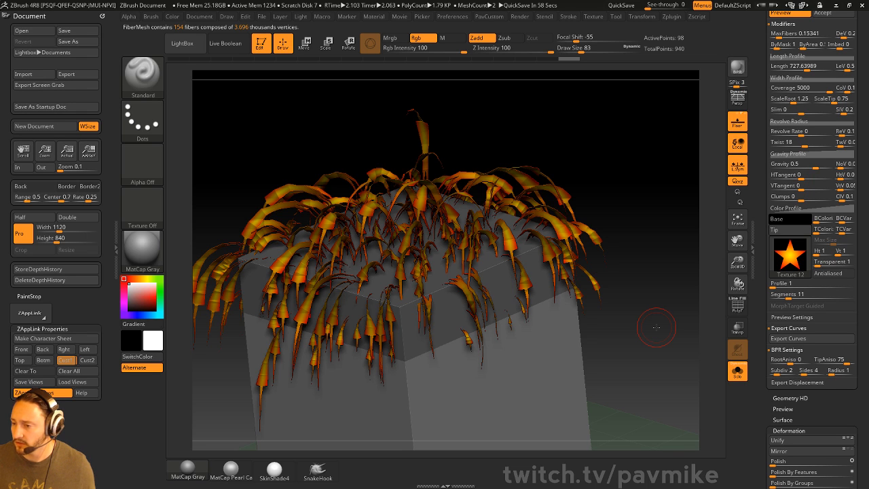
# Remove the texture from the FiberMesh preview by choosing Texture Off
pyautogui.click(790, 256)
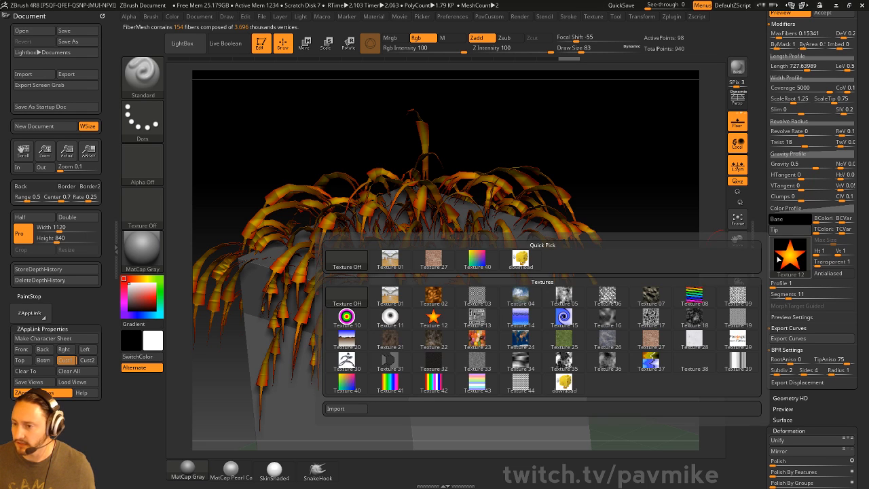
pyautogui.click(348, 261)
pyautogui.moveTo(766, 307); pyautogui.dragTo(762, 289)
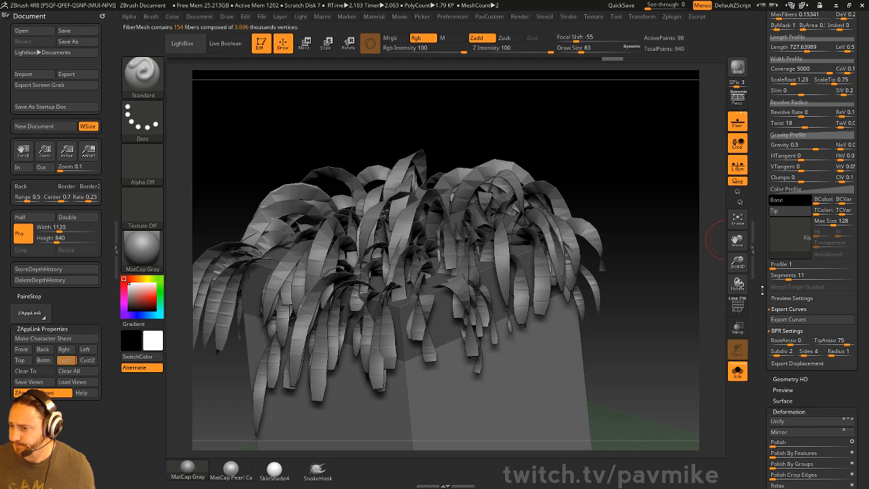
# Accept the FiberMesh preview to turn the fibers into their own subtool
pyautogui.scroll(5, 808, 204)
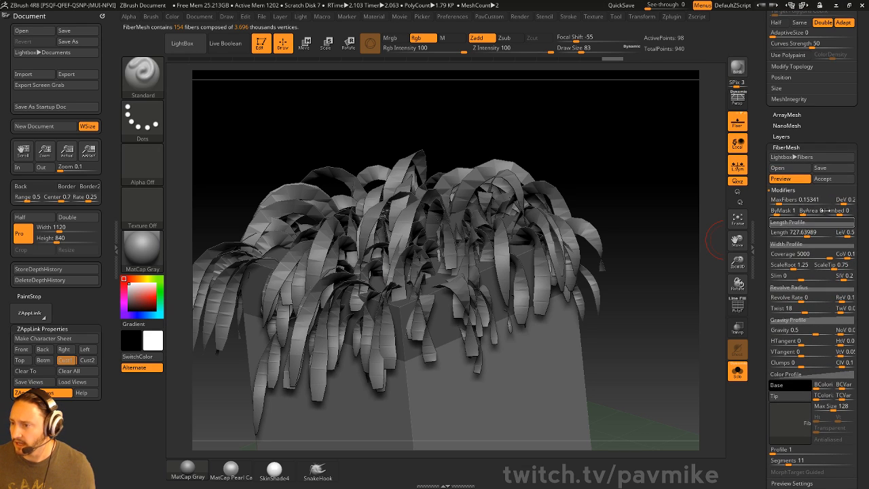
pyautogui.click(818, 178)
pyautogui.scroll(10, 808, 258)
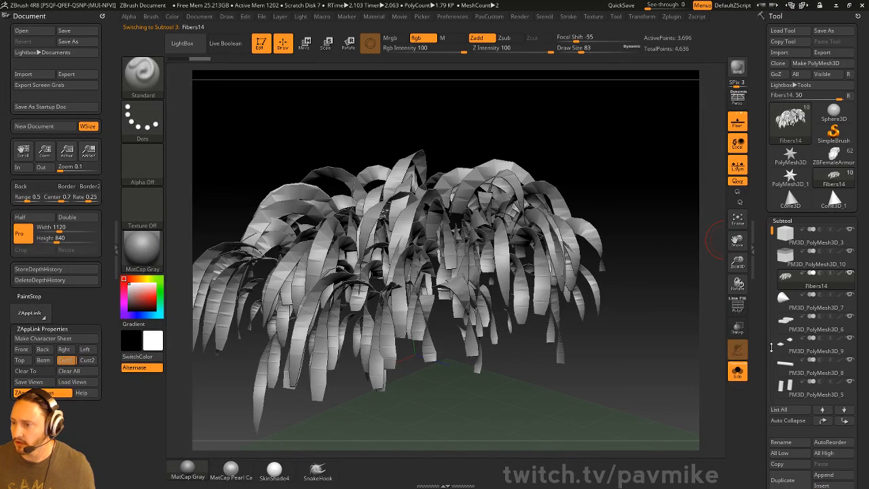
# Collapse the expanded Geometry, FiberMesh and Deformation sections of the fibers tool
pyautogui.moveTo(763, 261); pyautogui.dragTo(769, 125)
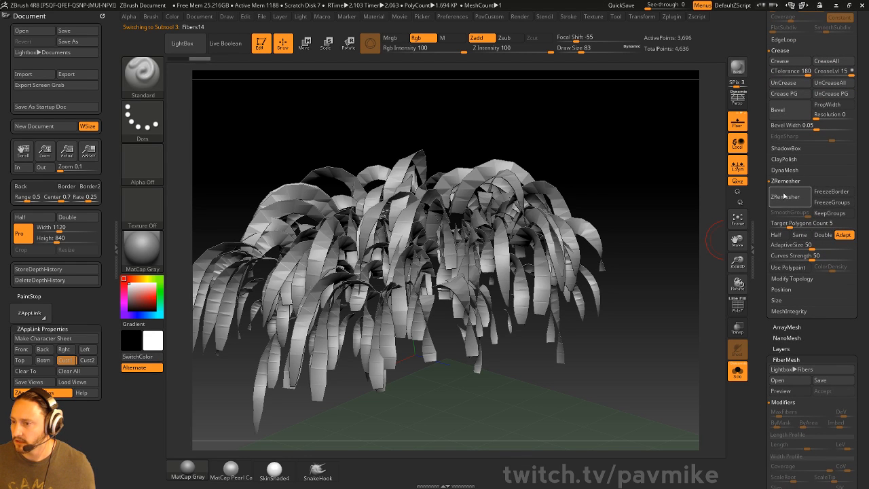
pyautogui.moveTo(765, 231); pyautogui.dragTo(780, 83)
pyautogui.keyDown('shift'); pyautogui.click(783, 84); pyautogui.keyUp('shift')
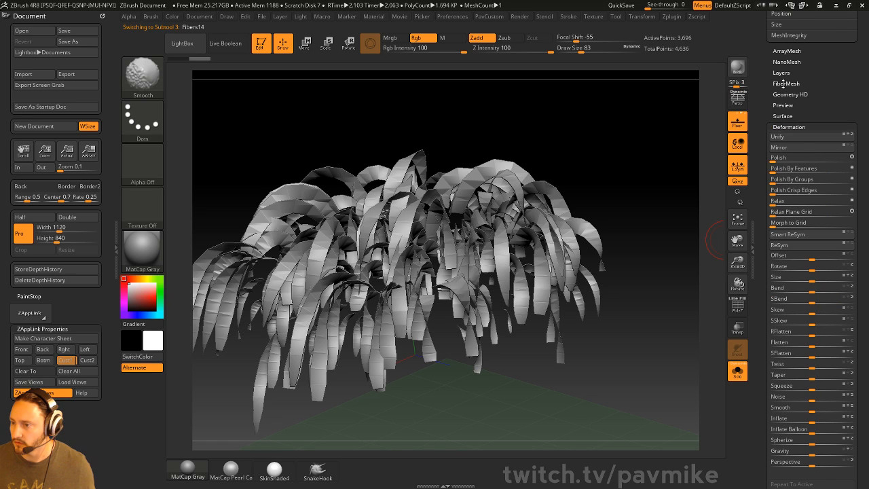
pyautogui.keyDown('shift'); pyautogui.click(783, 84); pyautogui.keyUp('shift')
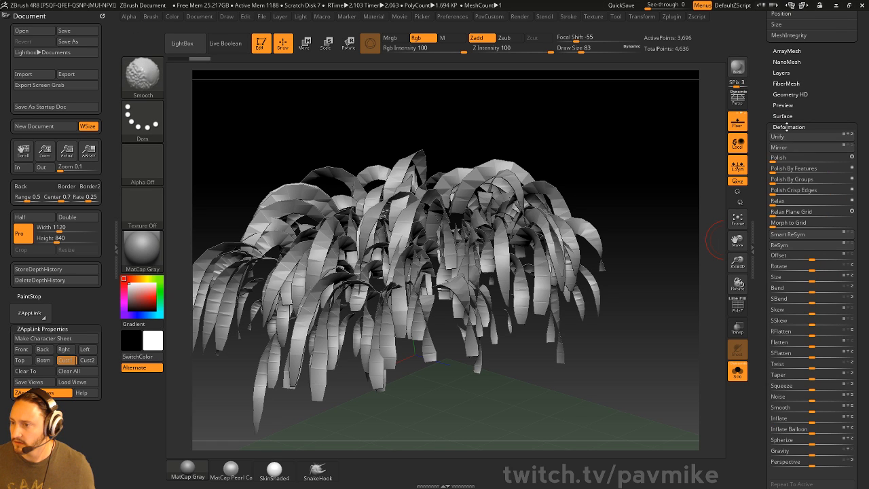
pyautogui.click(783, 83)
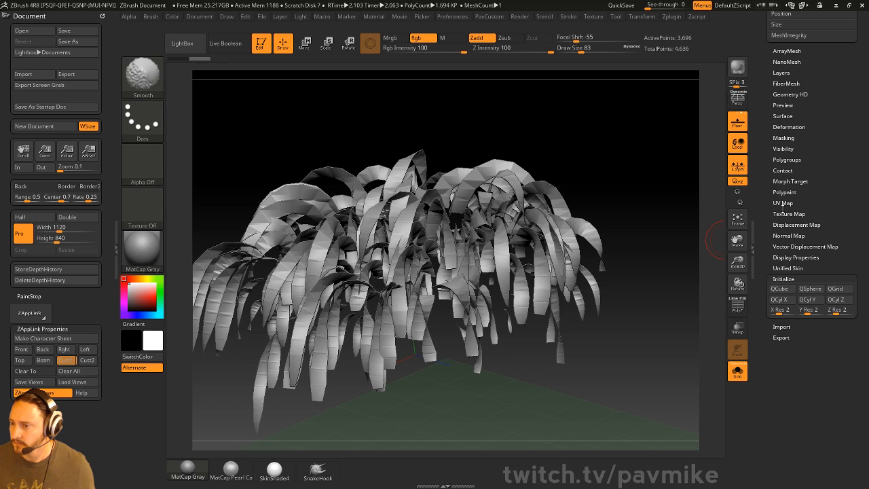
# Assign Texture 12 as the accepted fibers' texture map and acknowledge the UV mapping note
pyautogui.click(788, 213)
pyautogui.click(788, 239)
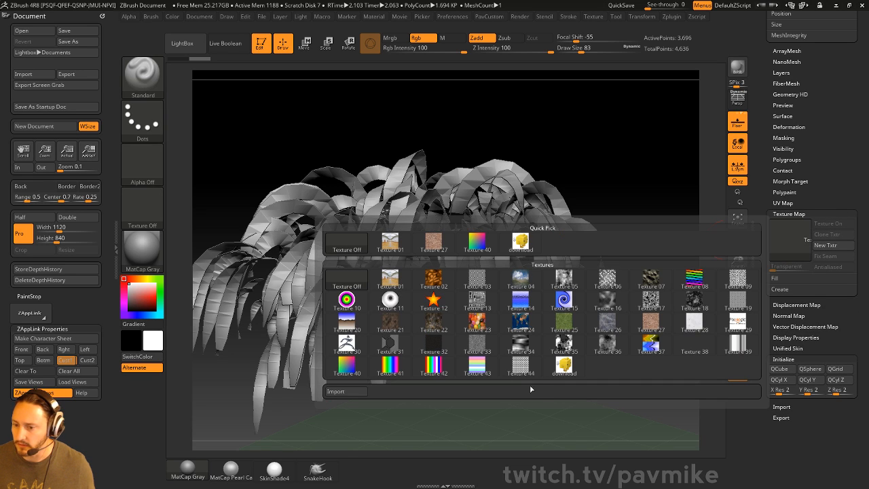
pyautogui.click(435, 300)
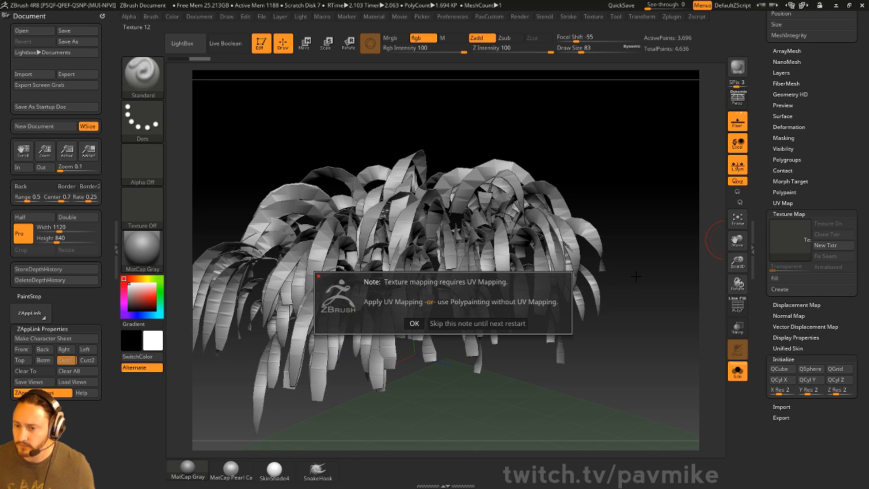
pyautogui.click(414, 324)
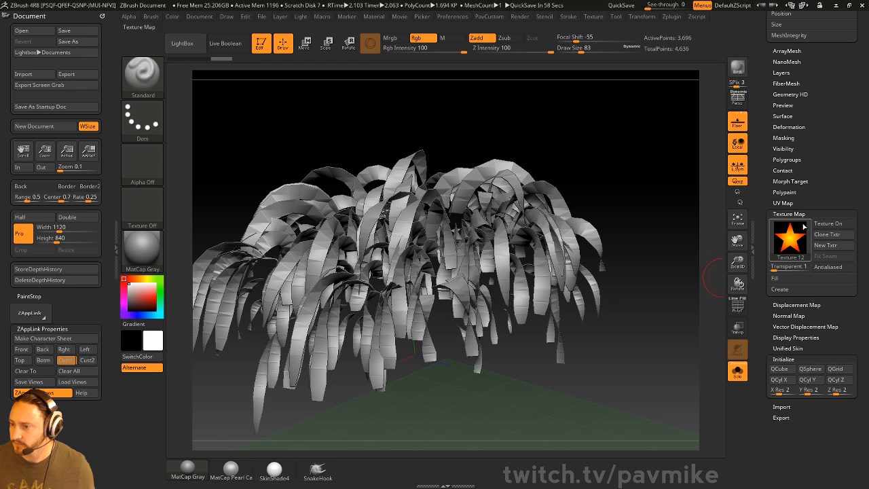
# Create FiberUV coordinates for the accepted fibers and display Texture 12 on them
pyautogui.click(788, 204)
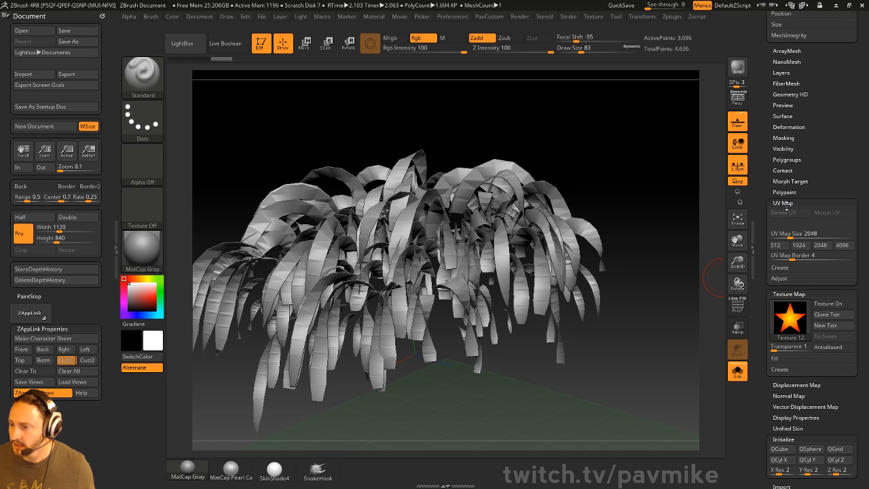
pyautogui.click(779, 268)
pyautogui.click(775, 277)
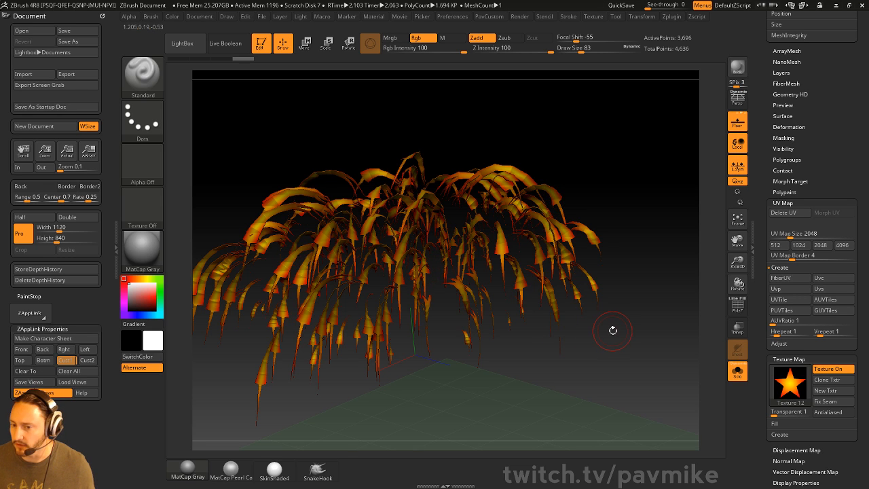
# Try the texture map's Antialiased option and a Transparent value of 0, leaving Antialiased off and Transparent at 2
pyautogui.scroll(-3, 787, 305)
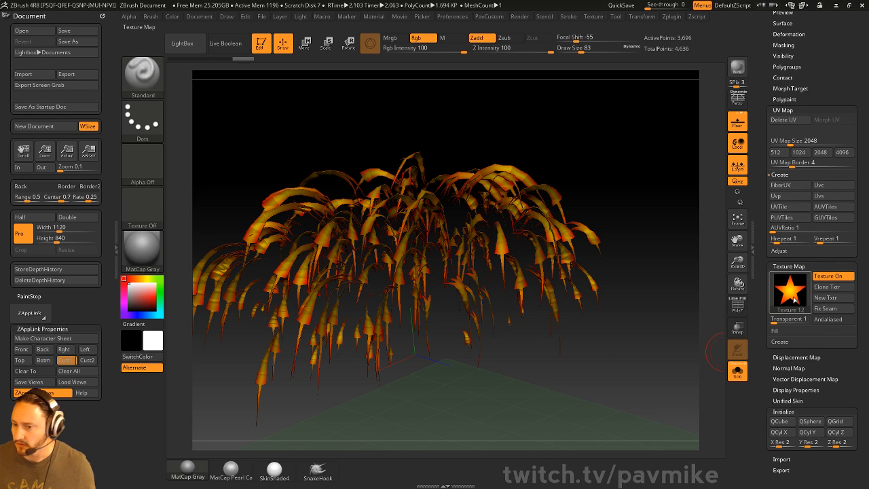
pyautogui.moveTo(794, 300)
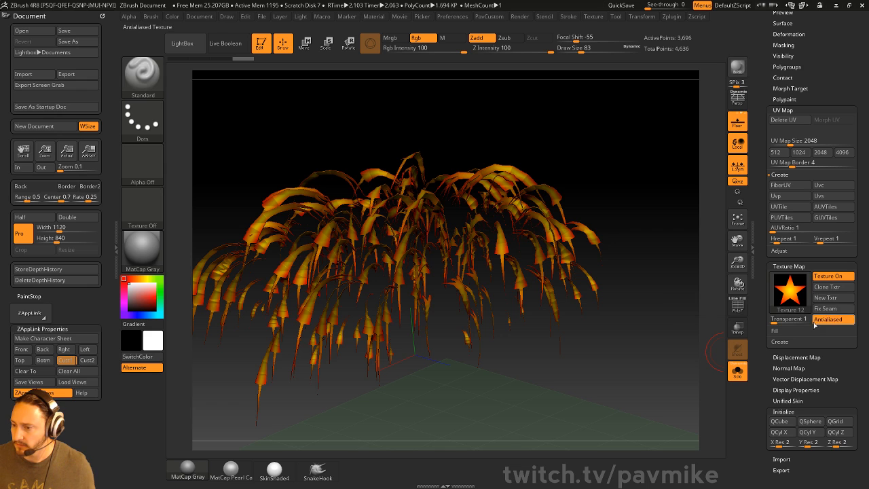
pyautogui.click(781, 319)
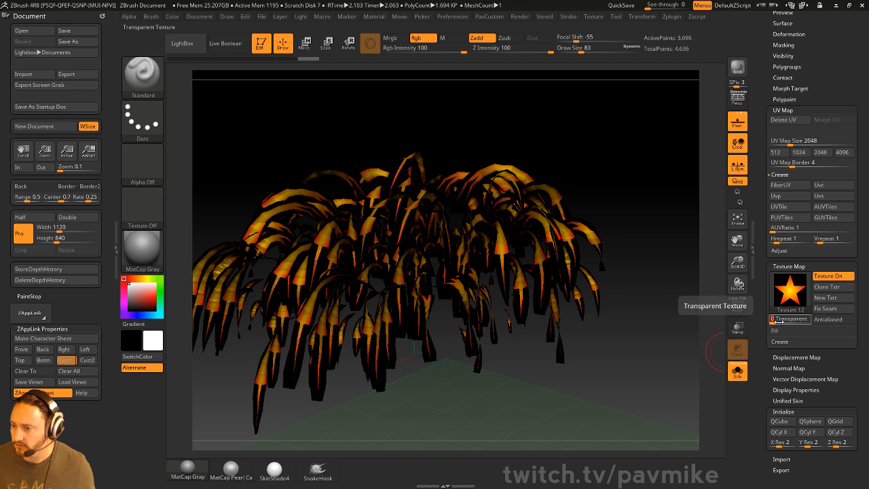
pyautogui.moveTo(773, 322); pyautogui.dragTo(776, 322)
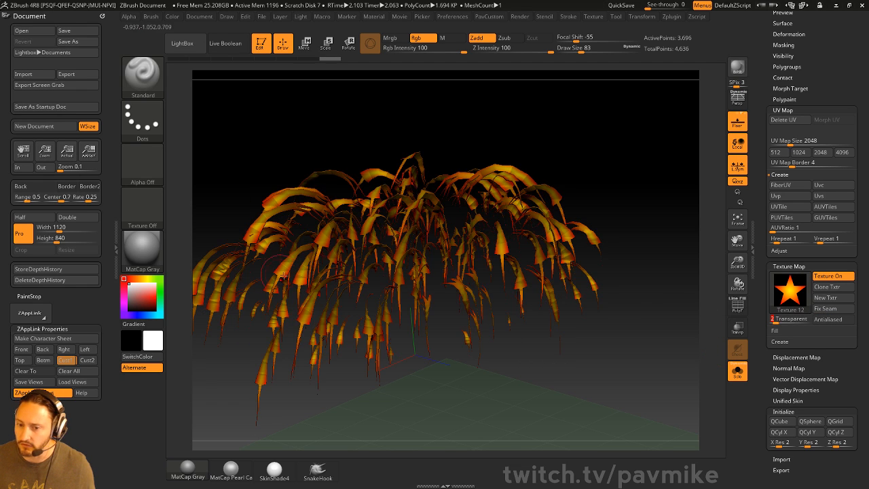
pyautogui.moveTo(549, 140); pyautogui.dragTo(567, 136)
# Make a PolyMesh3D copy of the fibers and switch back to the textured Fibers14 tool
pyautogui.moveTo(764, 201); pyautogui.dragTo(762, 391)
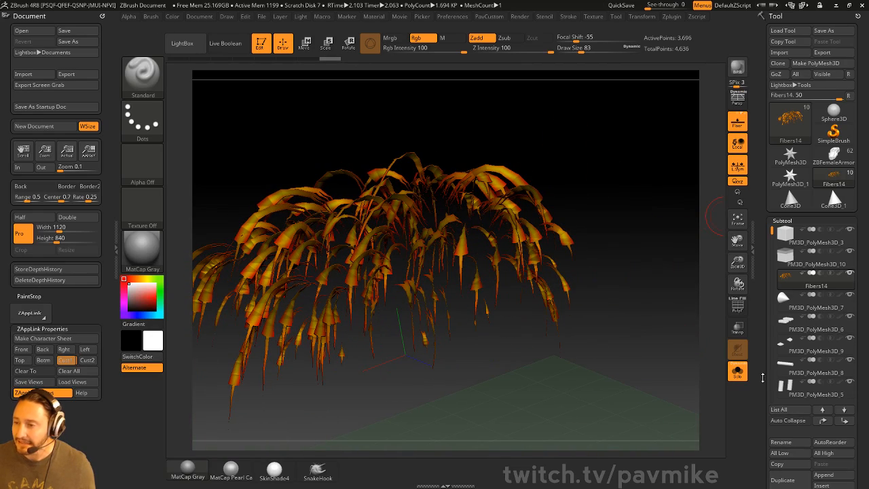
pyautogui.click(833, 63)
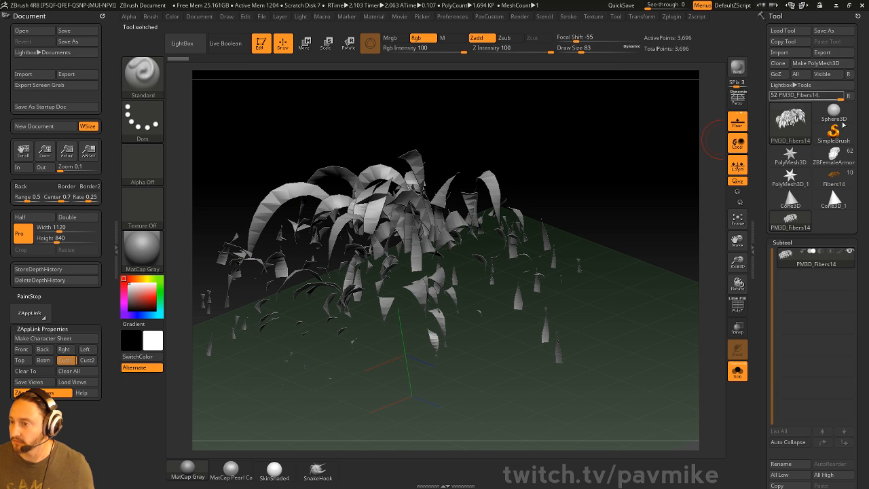
pyautogui.click(834, 175)
# Start an OBJ export of the Fibers14 mesh and cancel it without saving
pyautogui.click(834, 56)
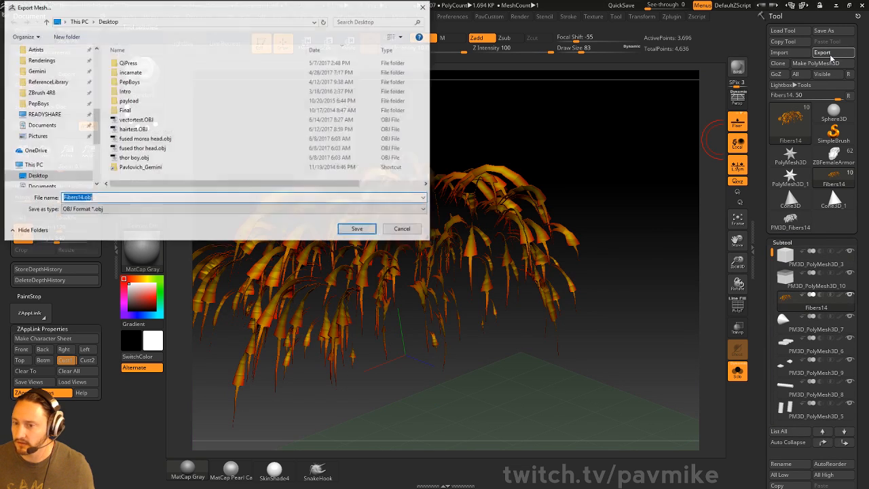
pyautogui.click(403, 229)
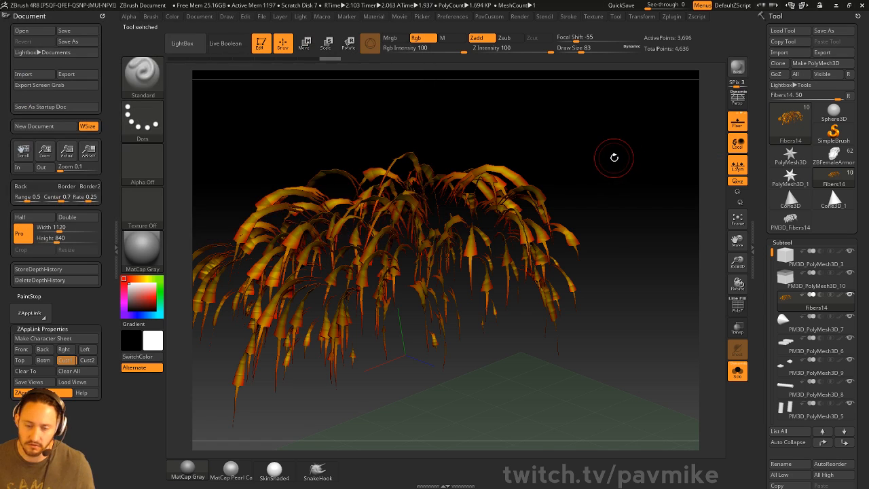